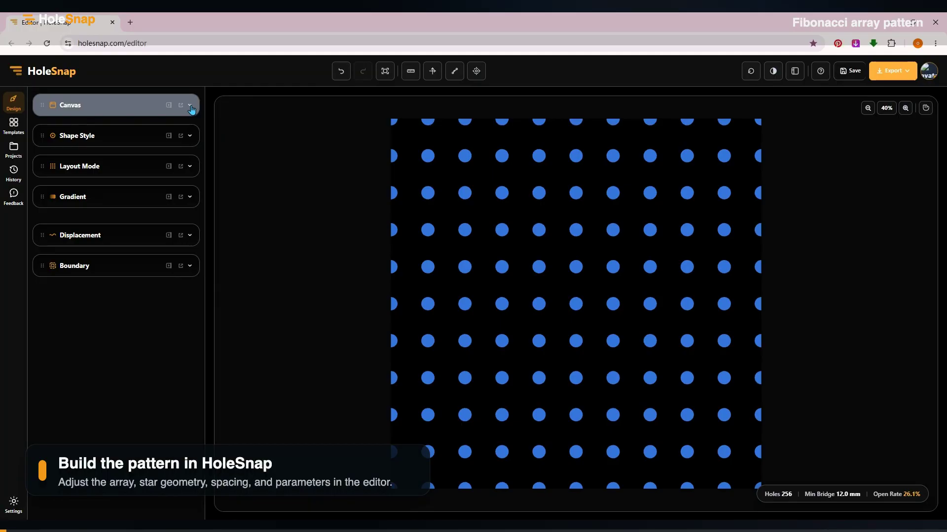
# Step: Set the pattern's hole shape to Star
pyautogui.click(190, 106)
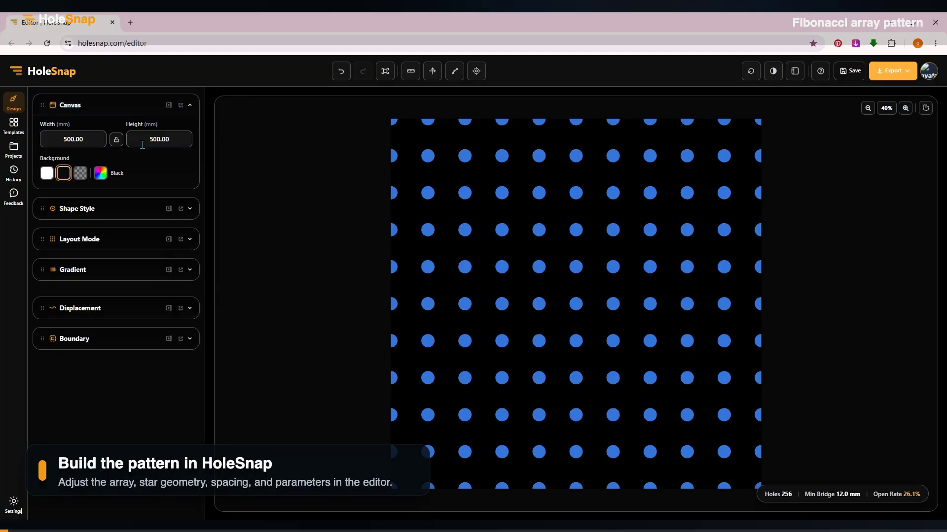
pyautogui.click(190, 110)
pyautogui.click(190, 136)
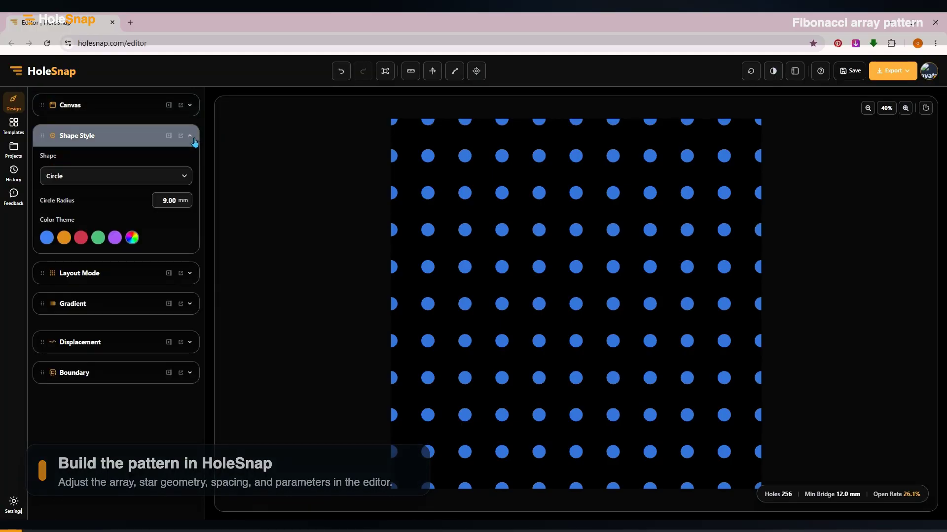
pyautogui.click(190, 182)
pyautogui.click(143, 241)
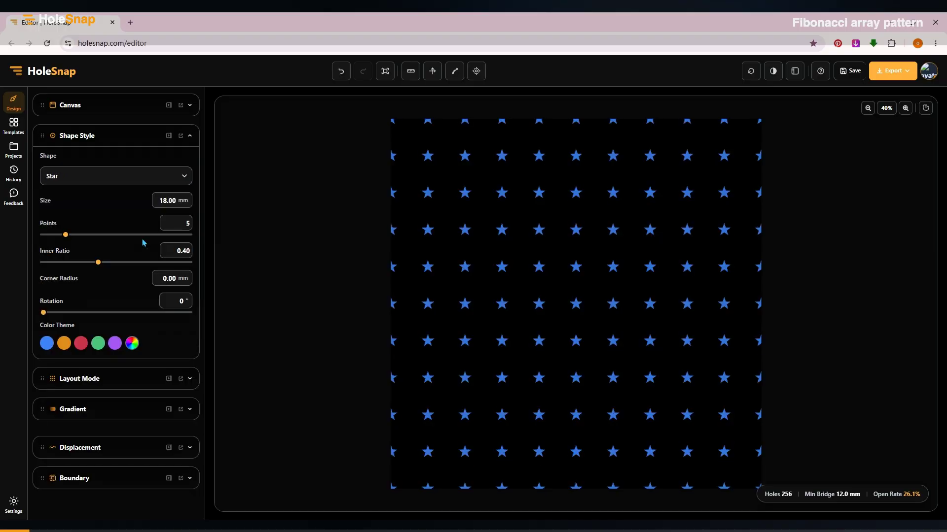
# Step: Set the star size to 50 mm
pyautogui.doubleClick(171, 200)
pyautogui.write('50')
pyautogui.press('Return')
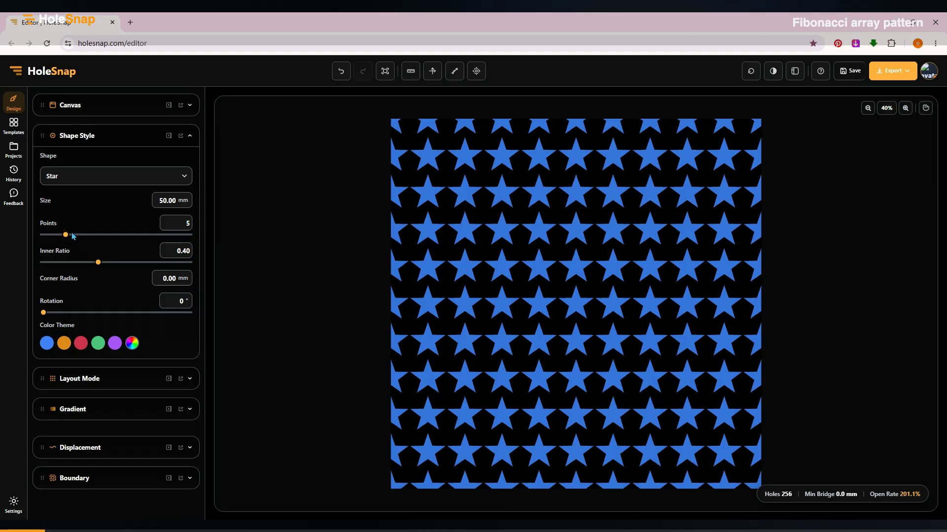
# Step: Try out the star's points, inner ratio, corner radius and rotation settings
pyautogui.moveTo(65, 232); pyautogui.dragTo(96, 264)
pyautogui.write('2')
pyautogui.click(160, 278)
pyautogui.write('0')
pyautogui.moveTo(43, 312)
pyautogui.mouseDown()
pyautogui.moveTo(118, 310)
pyautogui.moveTo(30, 314)
pyautogui.mouseUp()
# Step: Set the star size to 30 mm and its rotation to 30°
pyautogui.click(164, 201)
pyautogui.write('30')
pyautogui.press('Return')
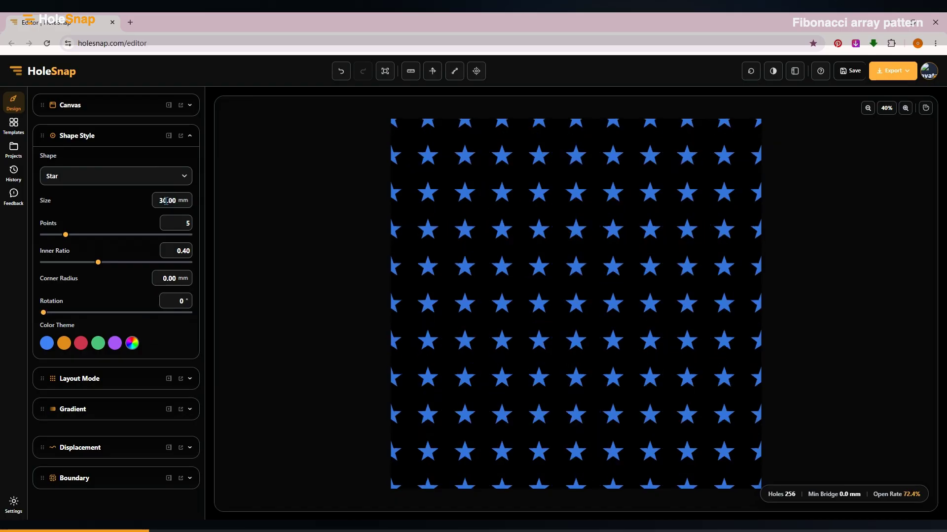
pyautogui.click(175, 307)
pyautogui.write('30')
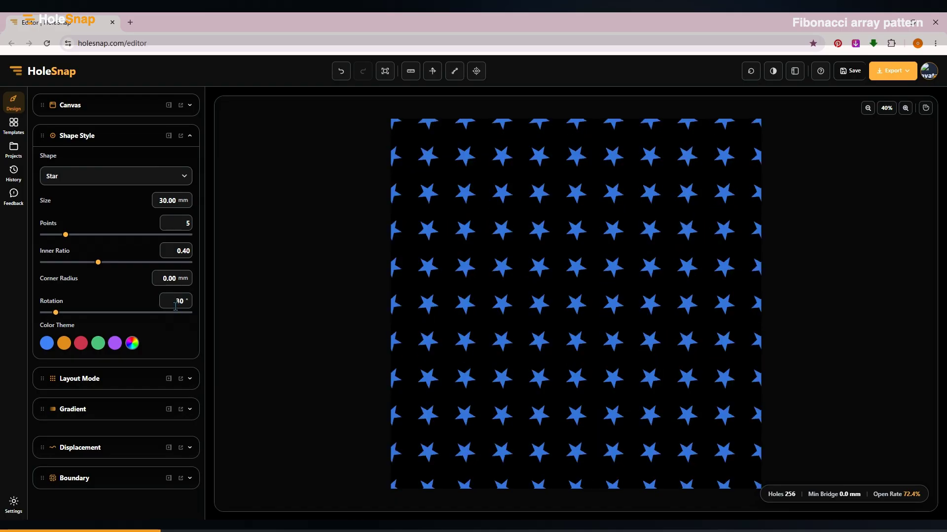
# Step: Try the orange and red color themes for the stars and settle on green
pyautogui.click(64, 346)
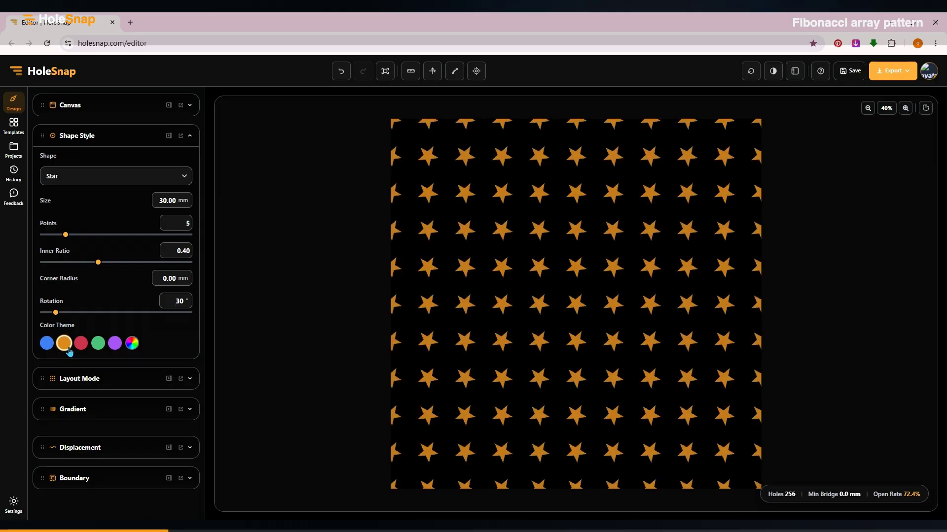
pyautogui.click(79, 347)
pyautogui.click(98, 348)
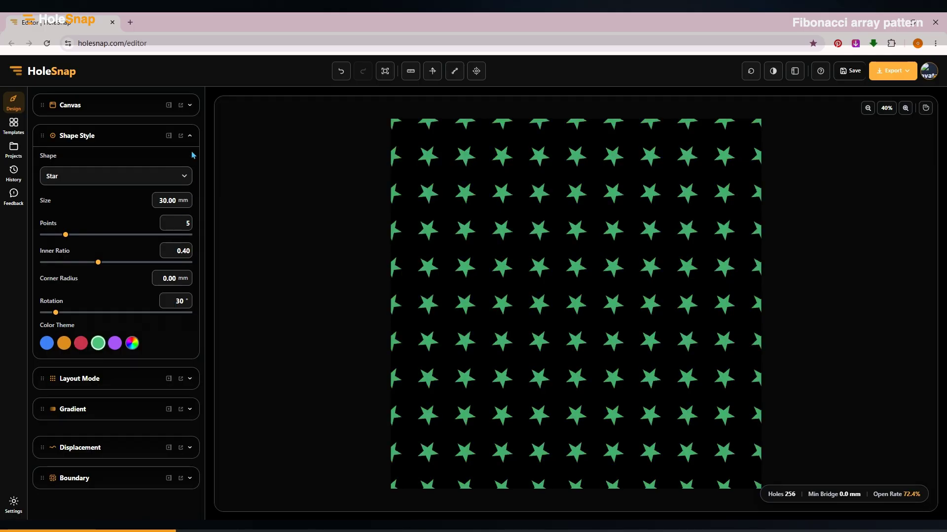
pyautogui.click(190, 136)
# Step: Change the layout mode to Radial with the Fibonacci arrangement
pyautogui.click(191, 167)
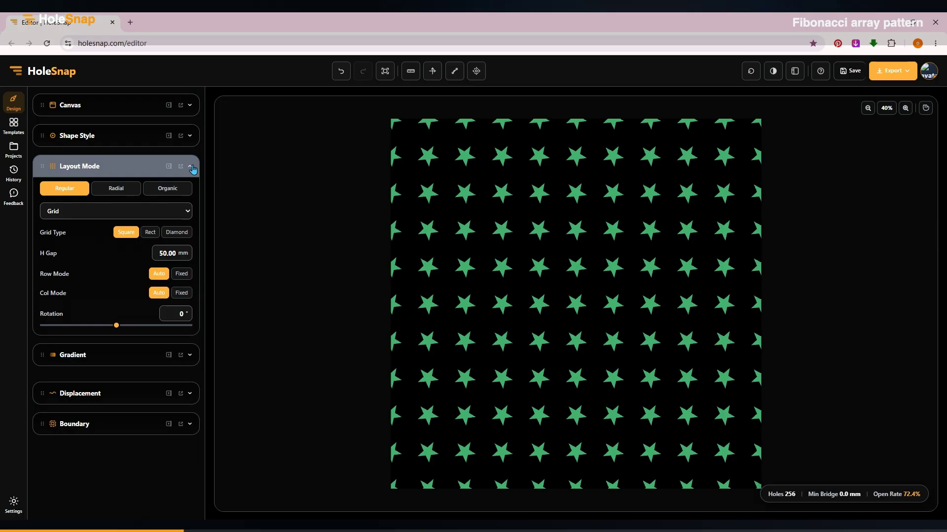
pyautogui.click(128, 191)
pyautogui.click(169, 214)
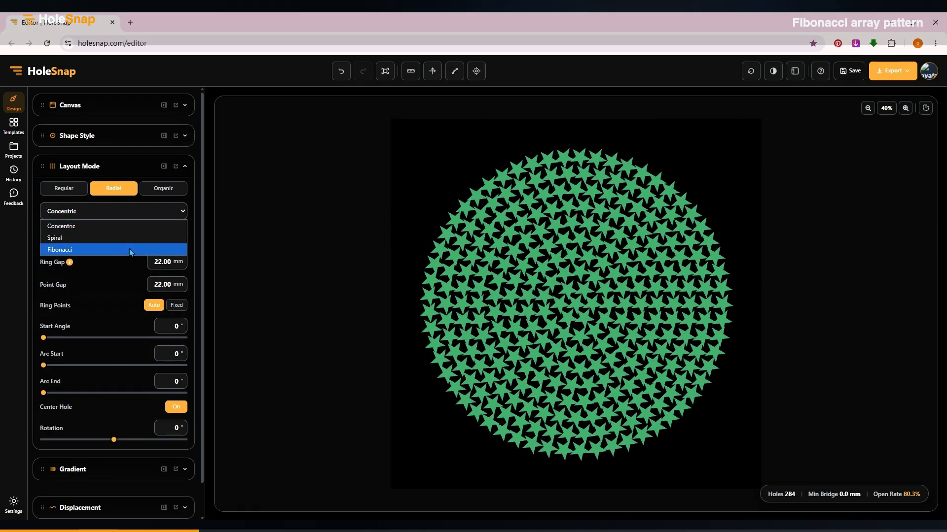
pyautogui.click(131, 251)
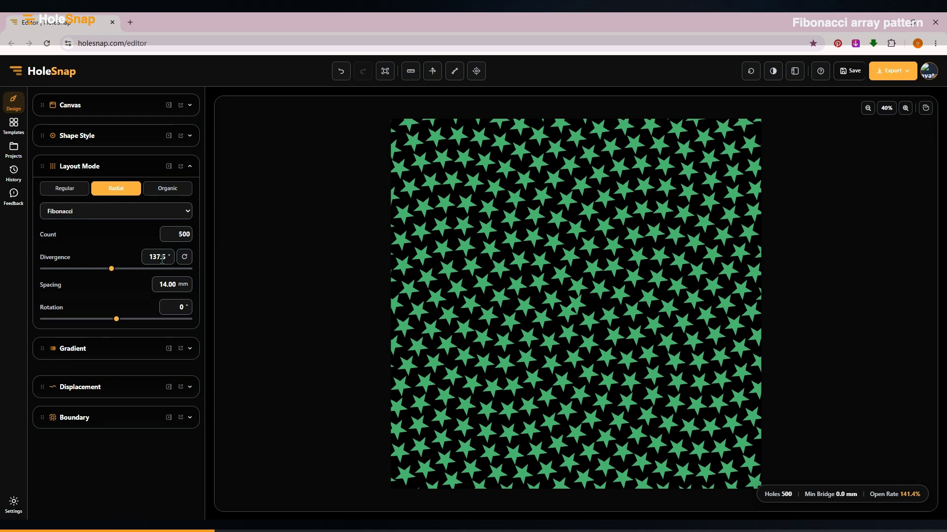
# Step: Try a divergence of 180°, reset it to the default, and set the Fibonacci spacing to 10 mm
pyautogui.moveTo(112, 268); pyautogui.dragTo(196, 280)
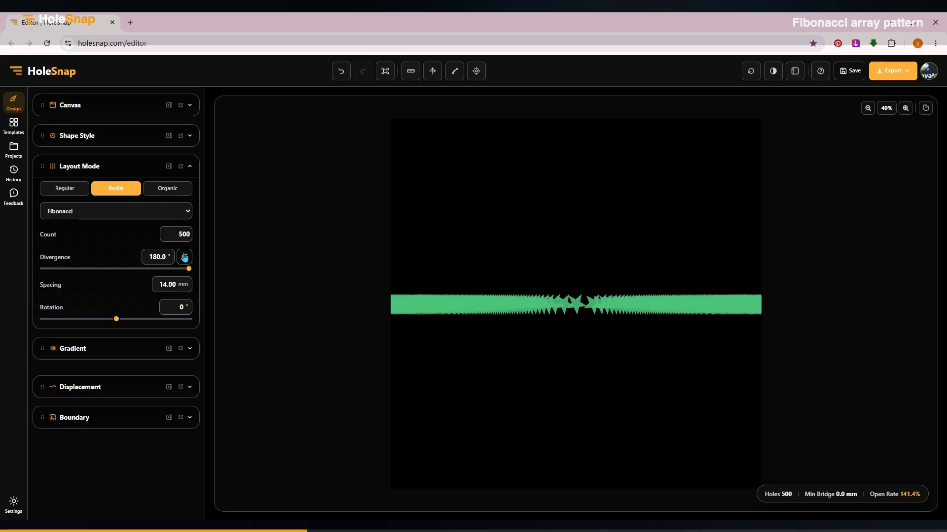
pyautogui.click(184, 257)
pyautogui.doubleClick(168, 284)
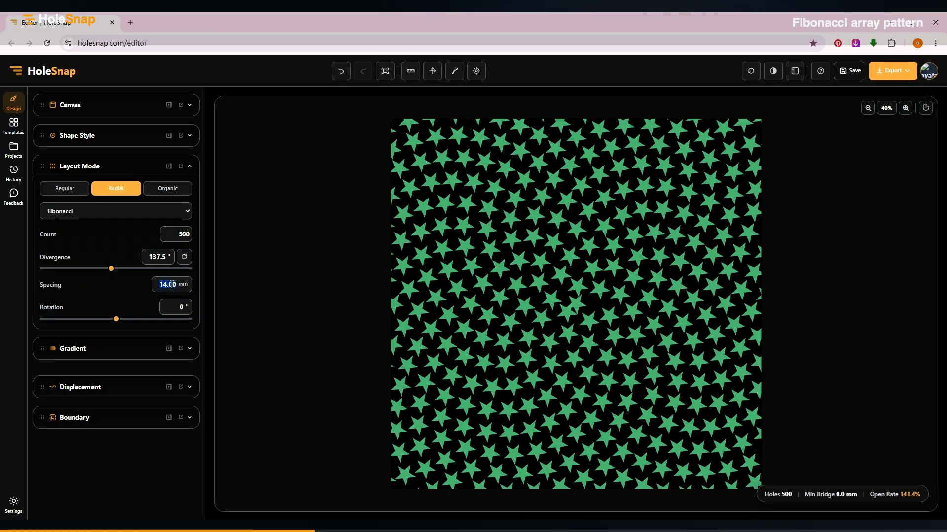
pyautogui.write('10')
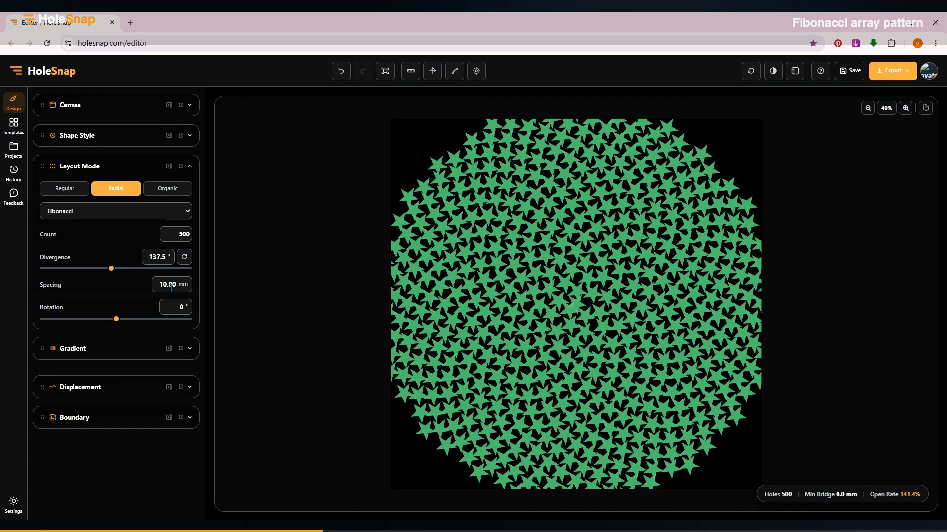
pyautogui.click(191, 166)
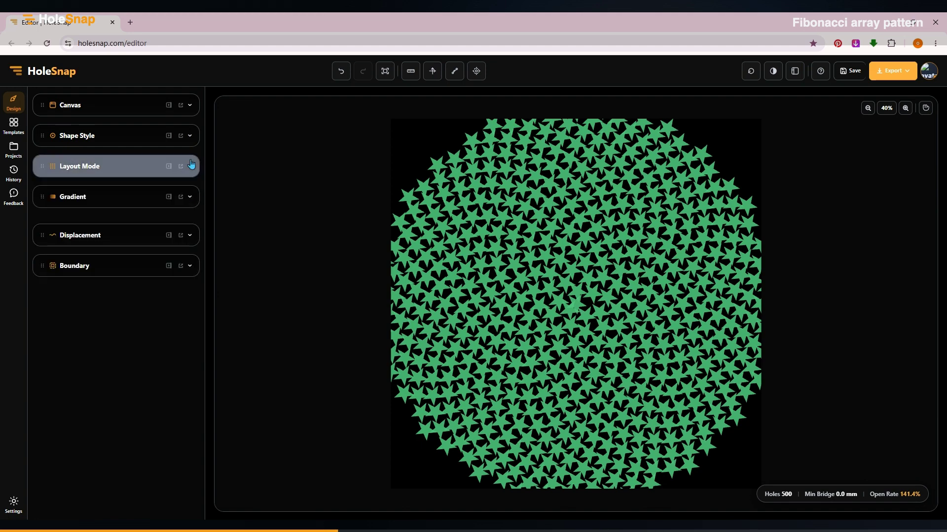
# Step: Enable the size gradient and add a control point near the middle of the canvas
pyautogui.click(190, 197)
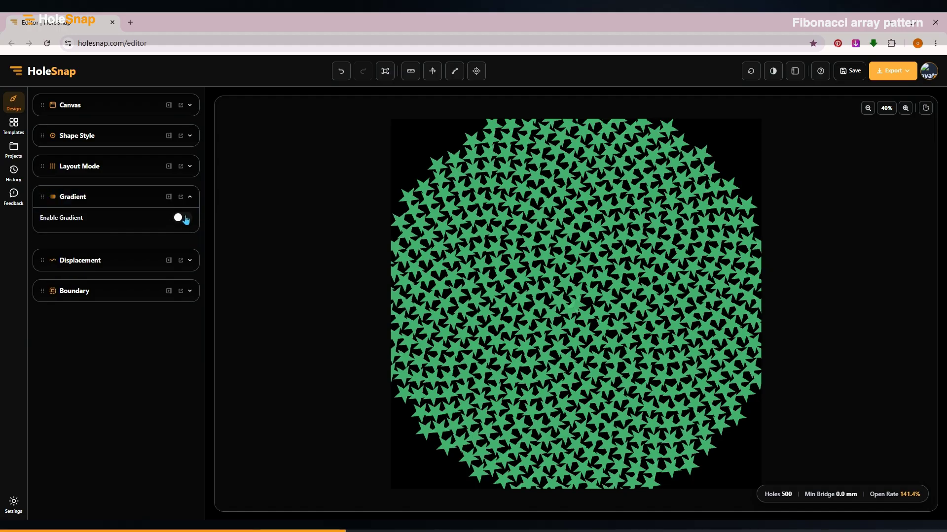
pyautogui.click(180, 218)
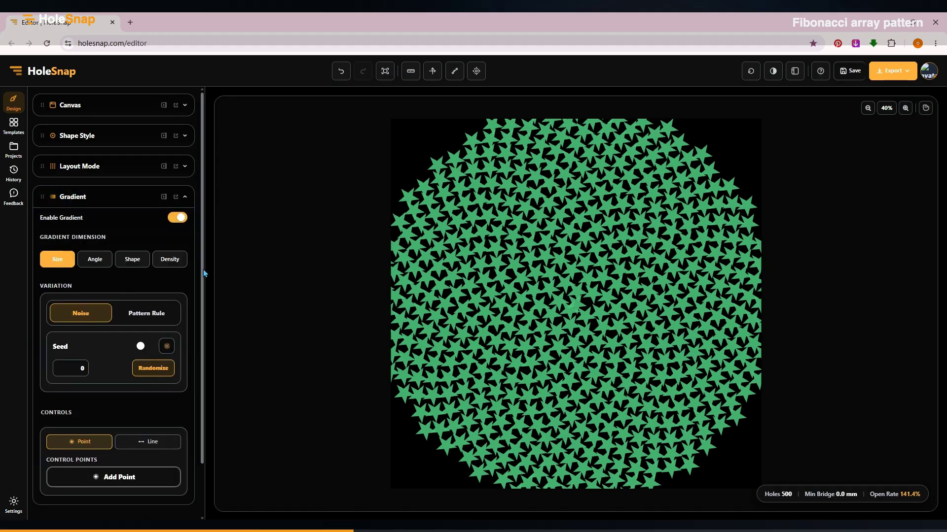
pyautogui.scroll(-2, 203, 286)
pyautogui.click(154, 409)
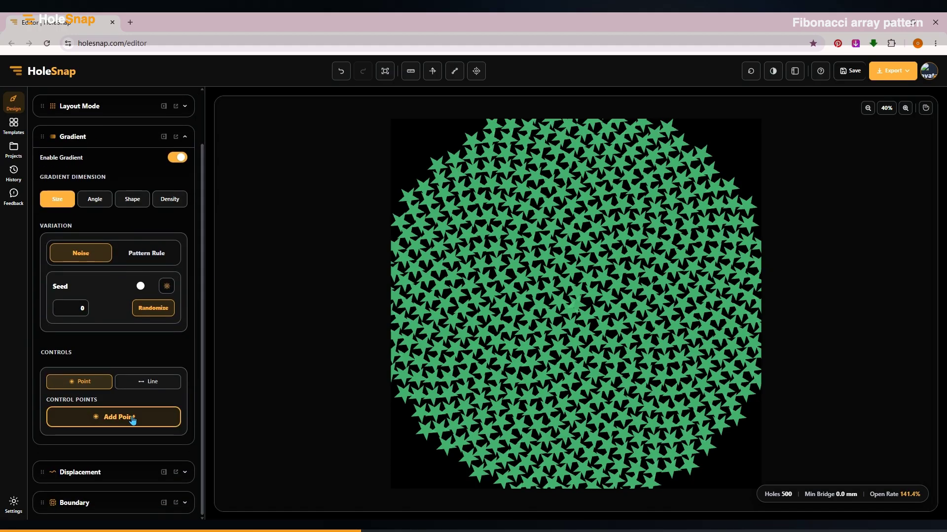
pyautogui.click(554, 295)
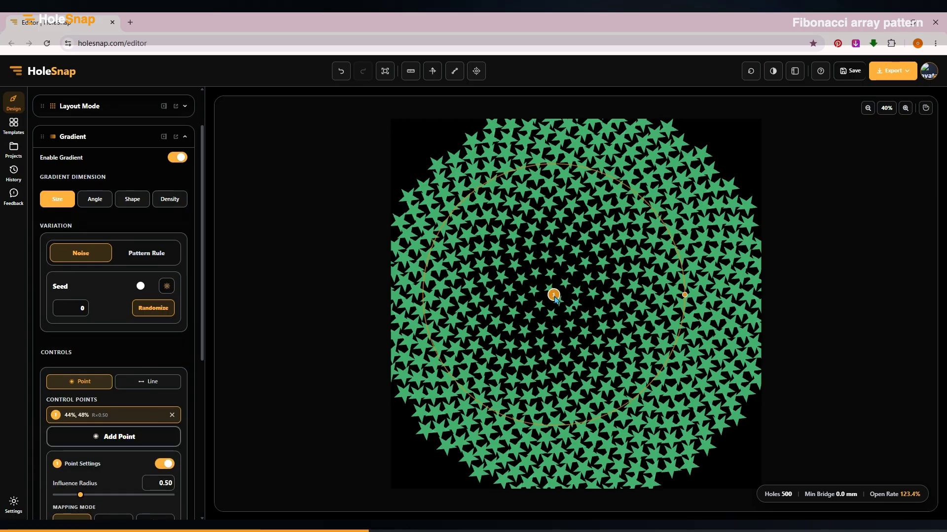
# Step: Center the gradient control point on the canvas at 50%, 50%
pyautogui.scroll(-6, 203, 394)
pyautogui.moveTo(201, 427); pyautogui.dragTo(194, 457)
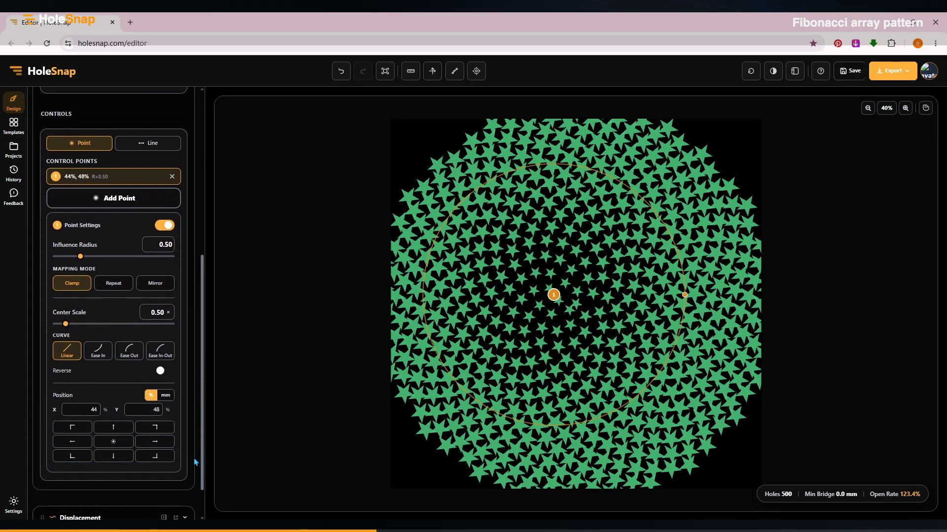
pyautogui.click(113, 440)
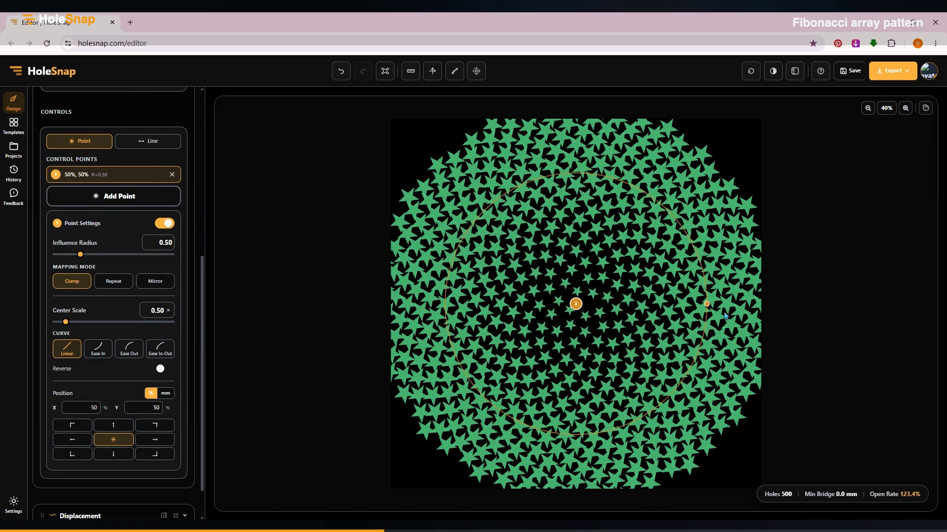
# Step: Set the first control point's influence radius to 0.50 and its center scale to 0.10
pyautogui.moveTo(706, 306)
pyautogui.mouseDown()
pyautogui.moveTo(837, 308)
pyautogui.moveTo(694, 314)
pyautogui.mouseUp()
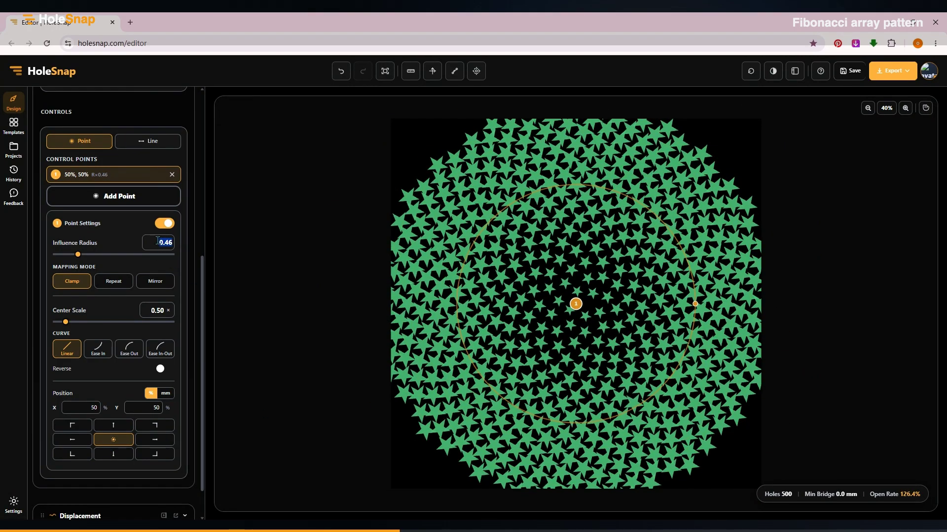
pyautogui.write('0.50')
pyautogui.press('Return')
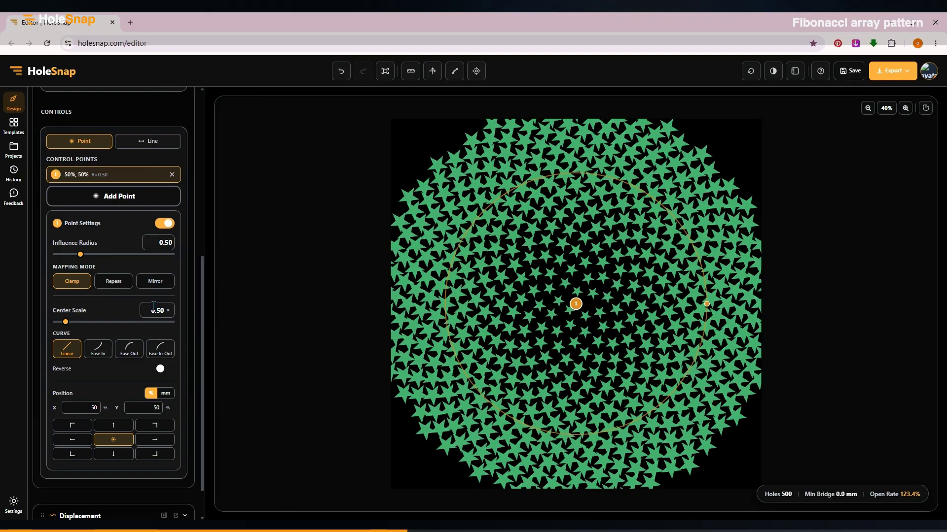
pyautogui.moveTo(65, 322)
pyautogui.mouseDown()
pyautogui.moveTo(114, 323)
pyautogui.moveTo(54, 322)
pyautogui.mouseUp()
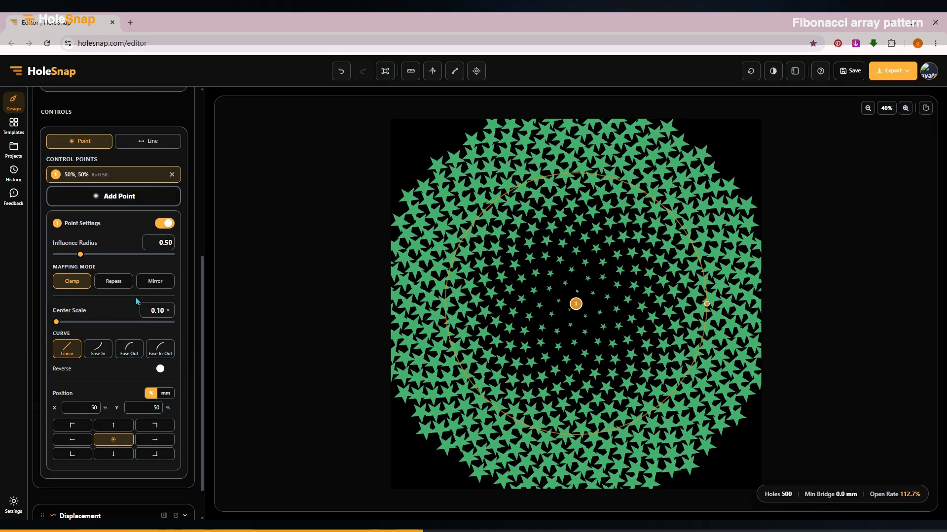
# Step: Compare the Ease In, Ease Out and Ease In-Out curves for the first control point and keep Ease In
pyautogui.click(99, 350)
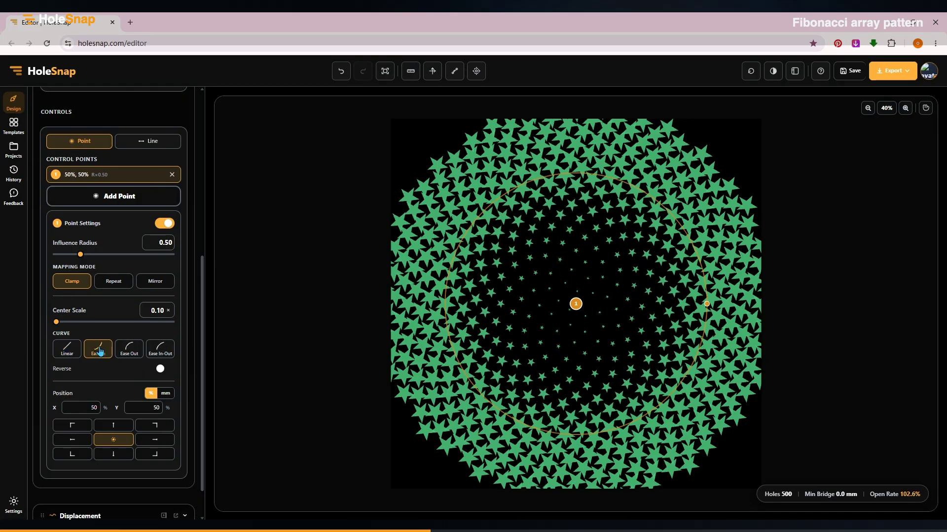
pyautogui.click(129, 348)
pyautogui.click(160, 349)
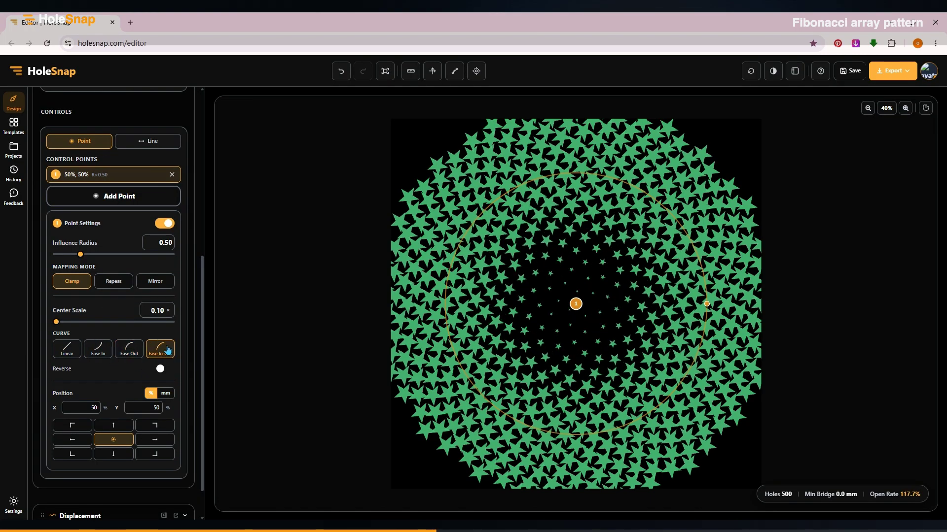
pyautogui.click(100, 350)
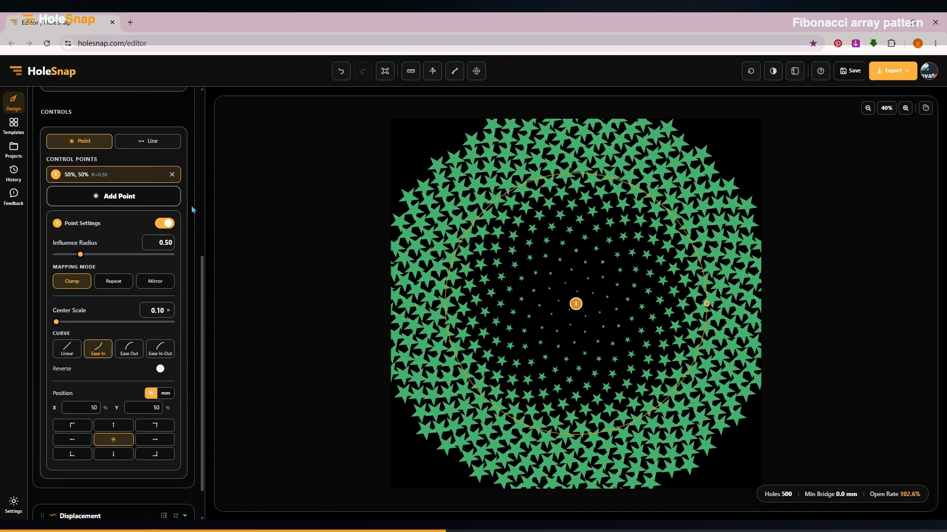
# Step: Add a second gradient control point with an influence radius of about 1.03 and center it at 50%, 50%
pyautogui.click(139, 203)
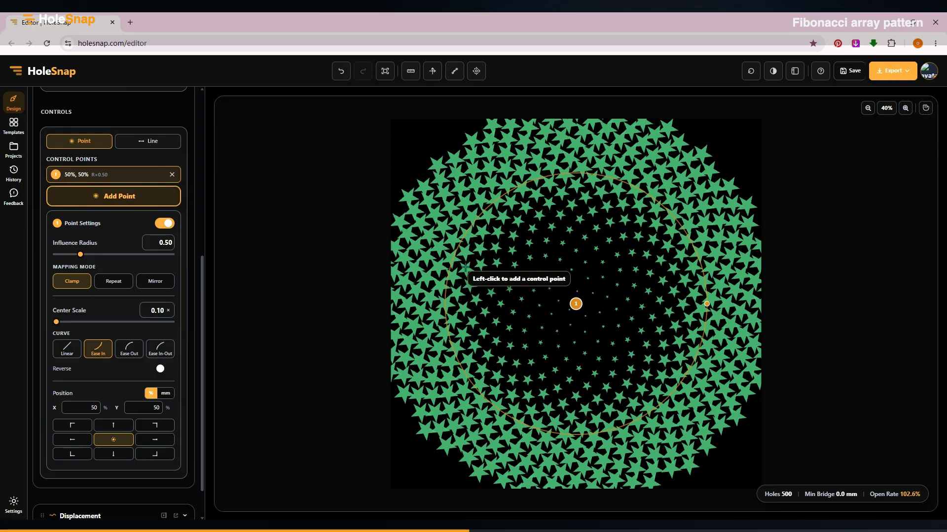
pyautogui.click(513, 291)
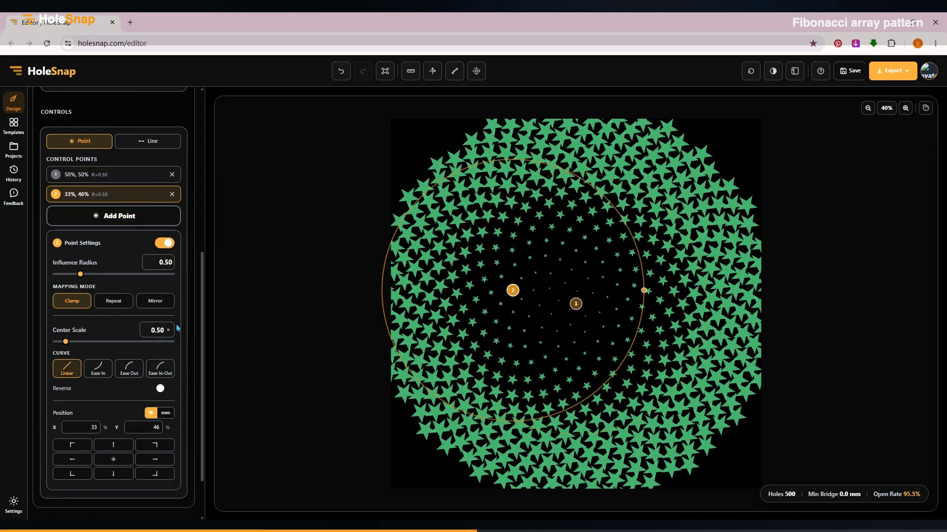
pyautogui.moveTo(644, 291); pyautogui.dragTo(781, 300)
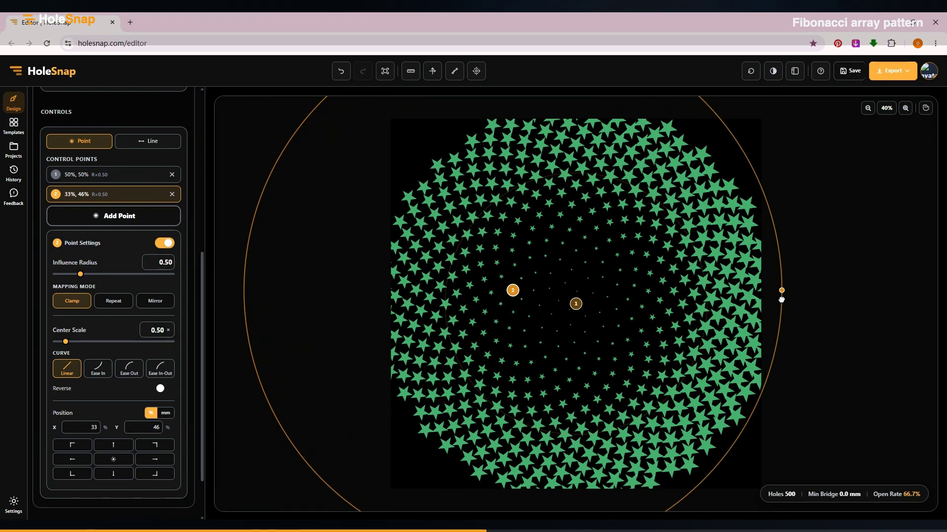
pyautogui.click(115, 459)
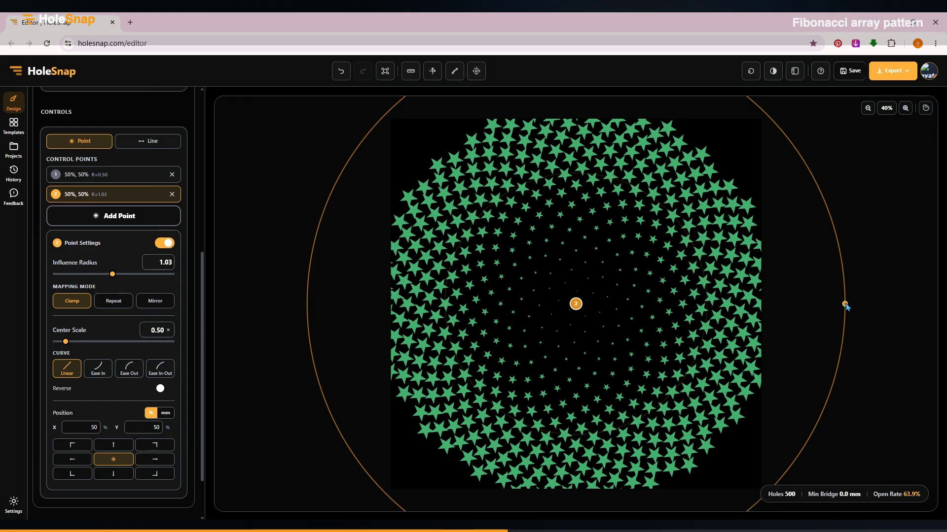
# Step: Set the second control point's influence radius to 1.00
pyautogui.moveTo(846, 306); pyautogui.dragTo(804, 305)
pyautogui.click(156, 267)
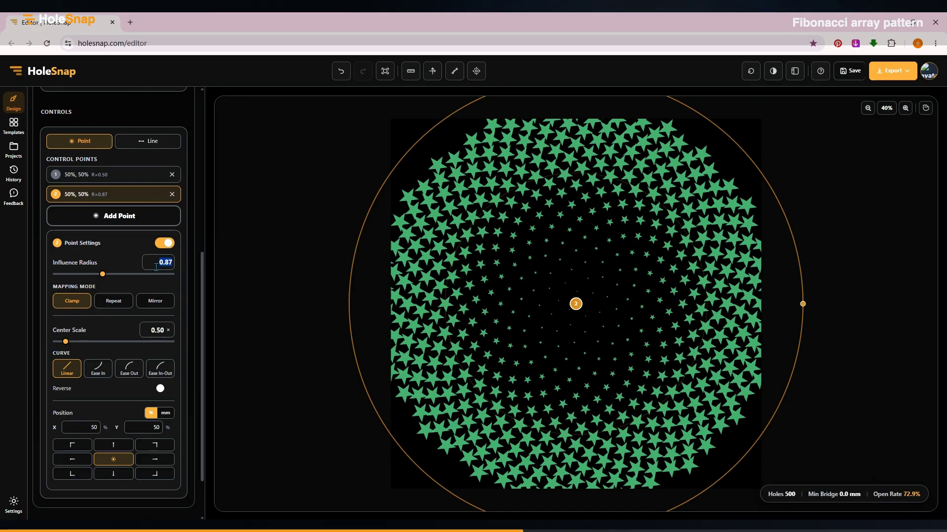
pyautogui.write('1')
# Step: Set the second control point's center scale to 0.10 and reverse its gradient
pyautogui.click(153, 335)
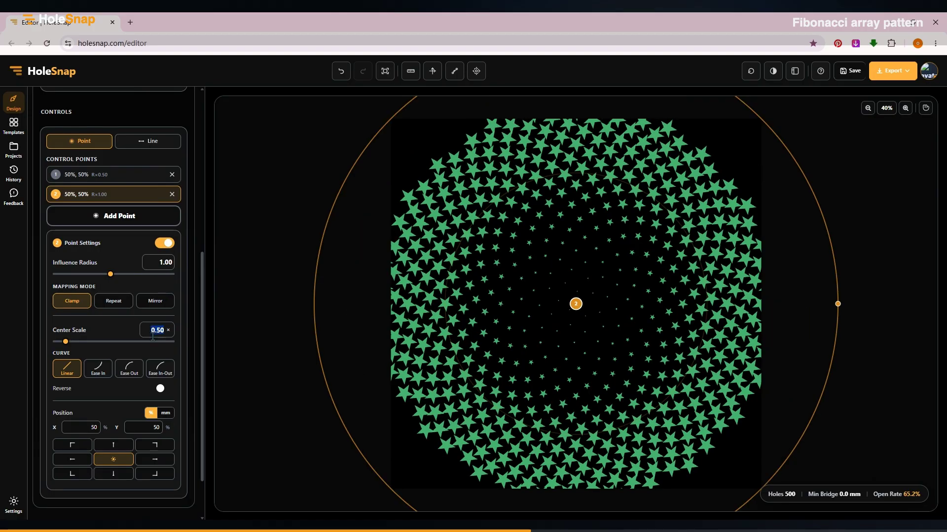
pyautogui.write('0.1')
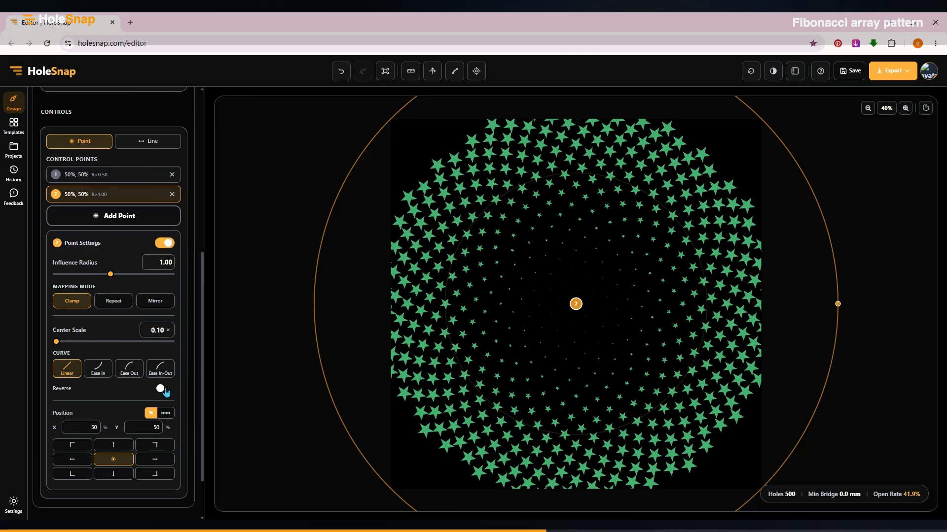
pyautogui.click(165, 391)
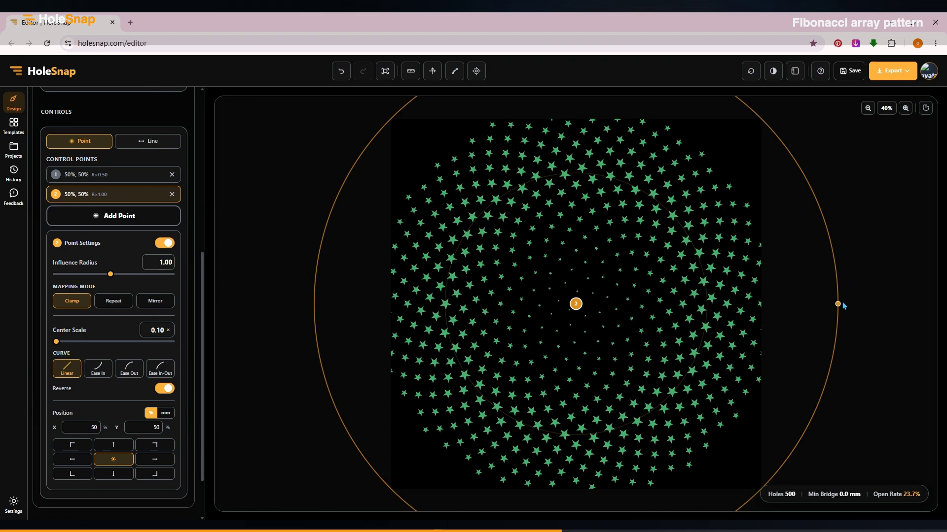
# Step: Shrink the second control point's influence radius to about 0.78 on the canvas
pyautogui.moveTo(838, 305); pyautogui.dragTo(779, 302)
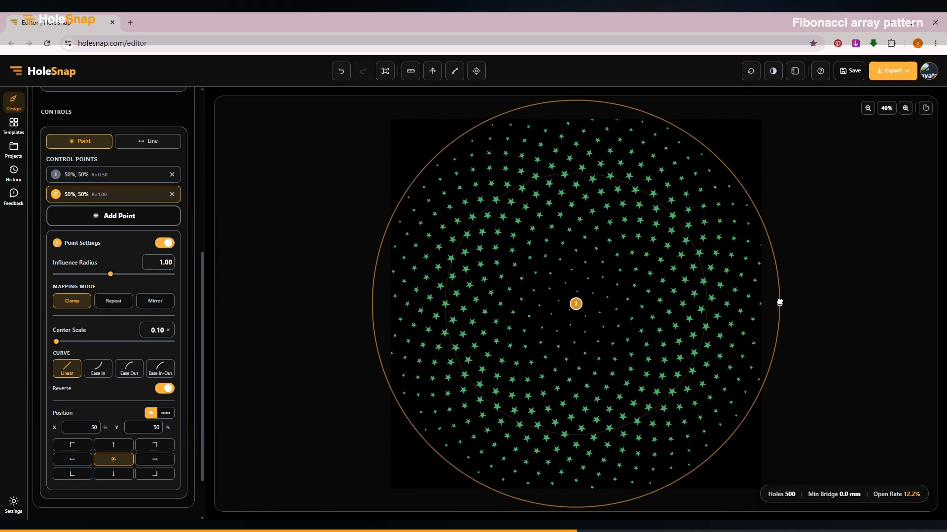
pyautogui.moveTo(206, 261); pyautogui.dragTo(209, 137)
pyautogui.click(187, 132)
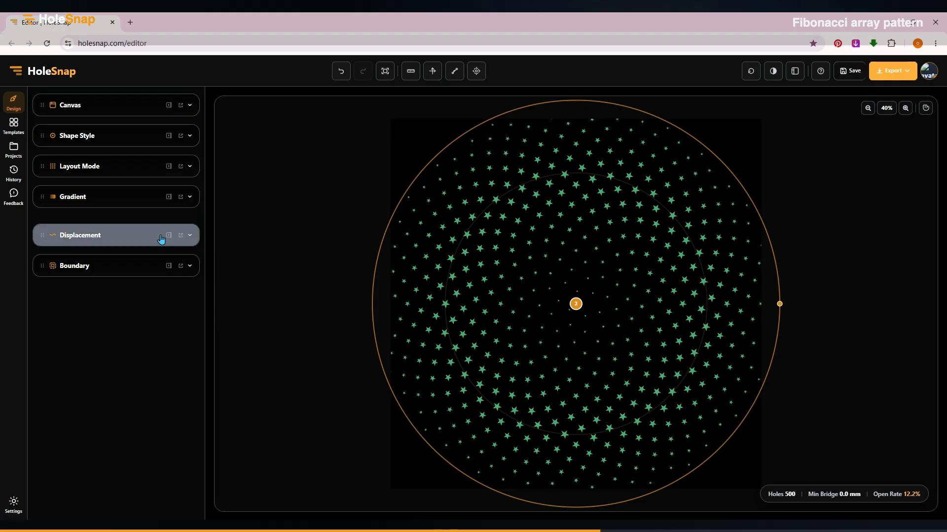
# Step: Set the boundary shape to Circle, compare the Trim and Hide clip modes, and keep Hide
pyautogui.click(191, 270)
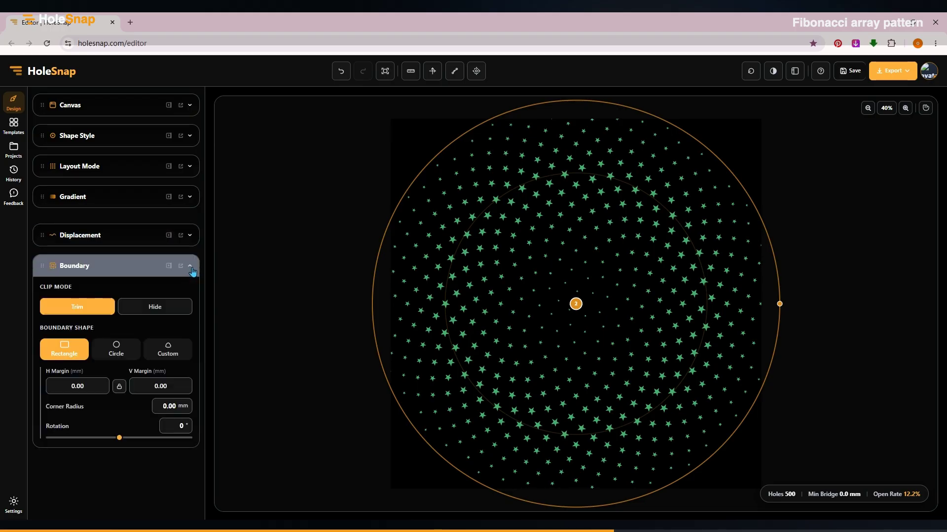
pyautogui.click(126, 358)
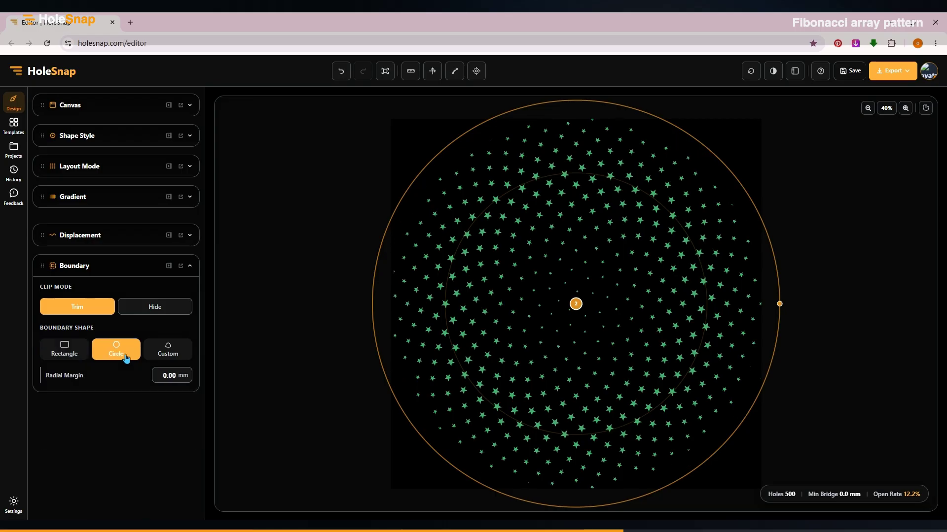
pyautogui.click(166, 311)
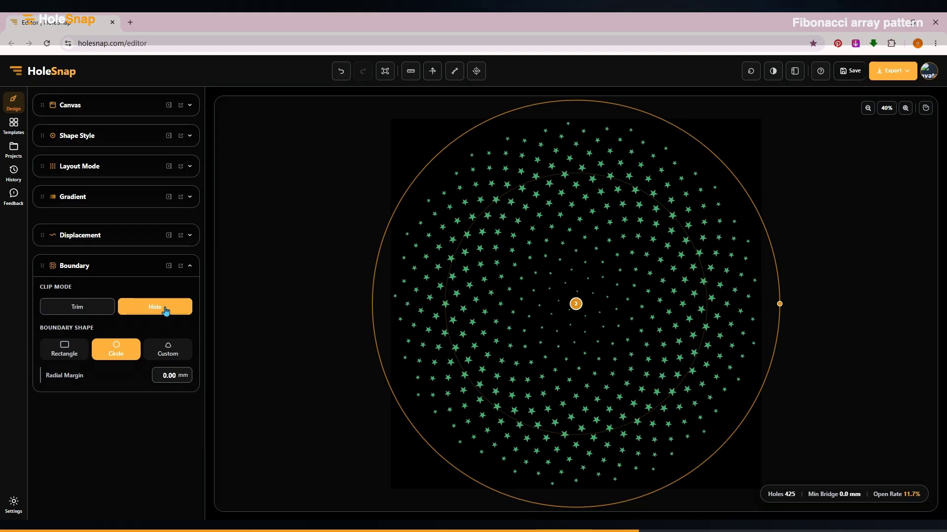
pyautogui.click(104, 312)
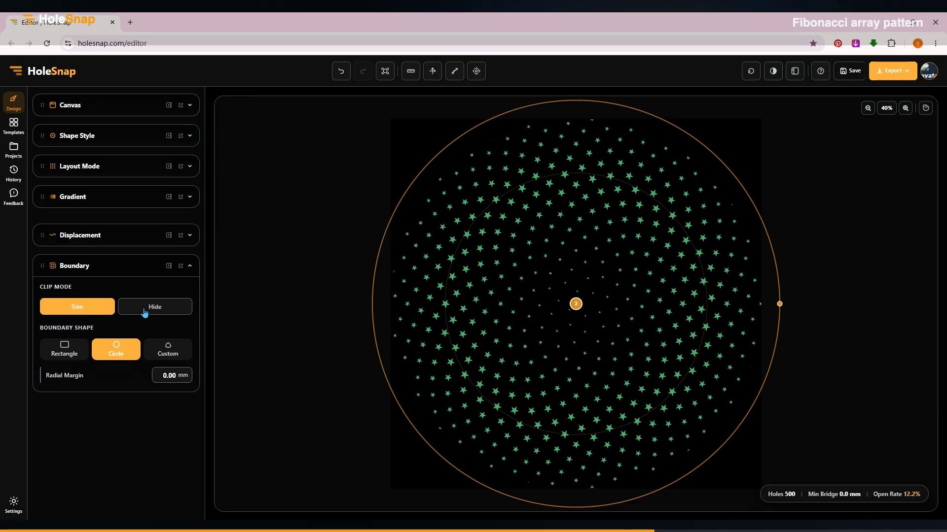
pyautogui.click(144, 312)
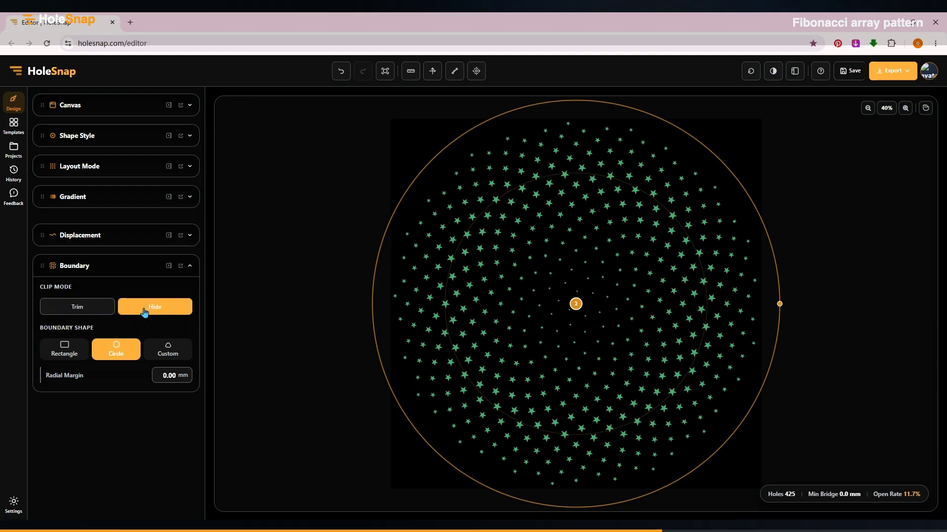
pyautogui.click(189, 266)
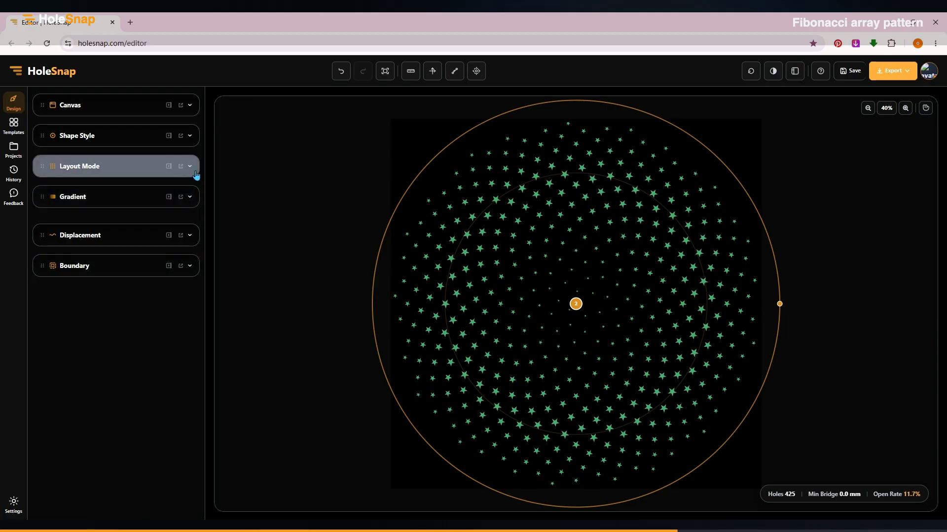
# Step: Set the second gradient control point's influence radius to 0.70 and hide the control point overlays on the canvas
pyautogui.click(191, 198)
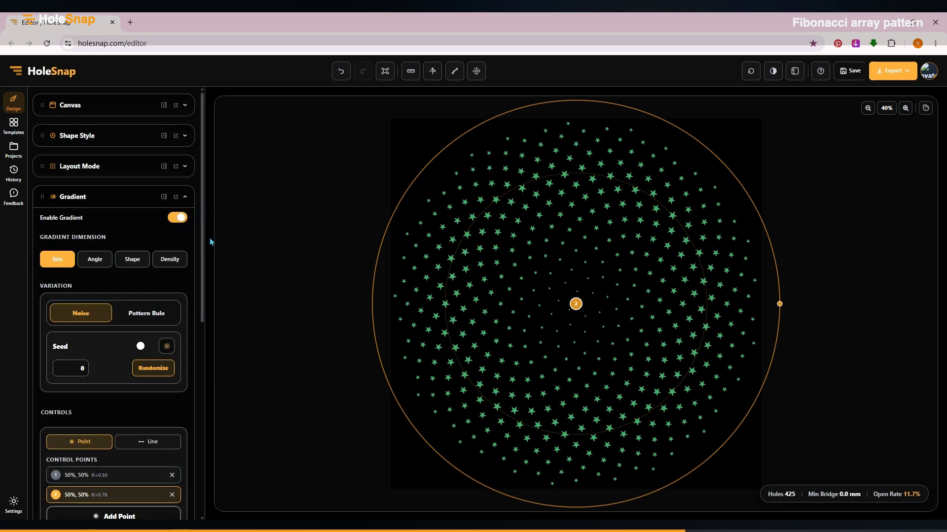
pyautogui.moveTo(204, 235); pyautogui.dragTo(204, 405)
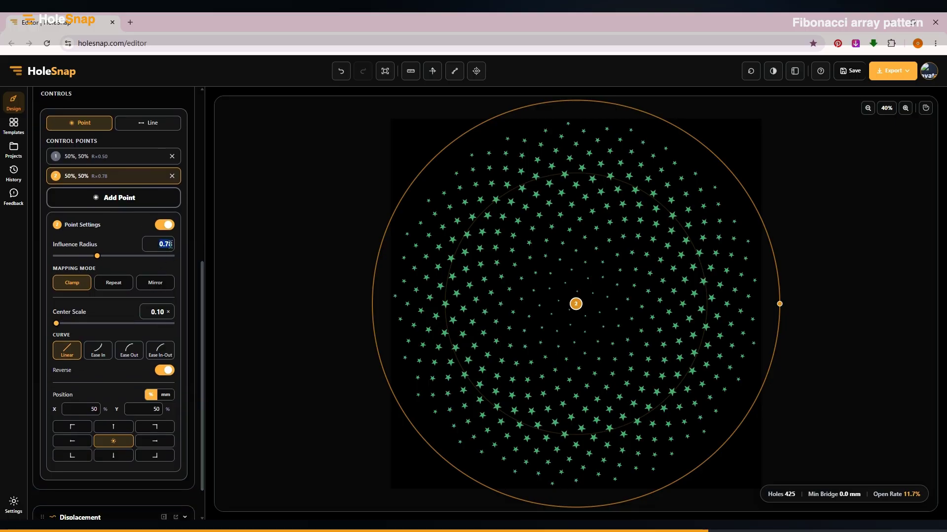
pyautogui.write('0.70')
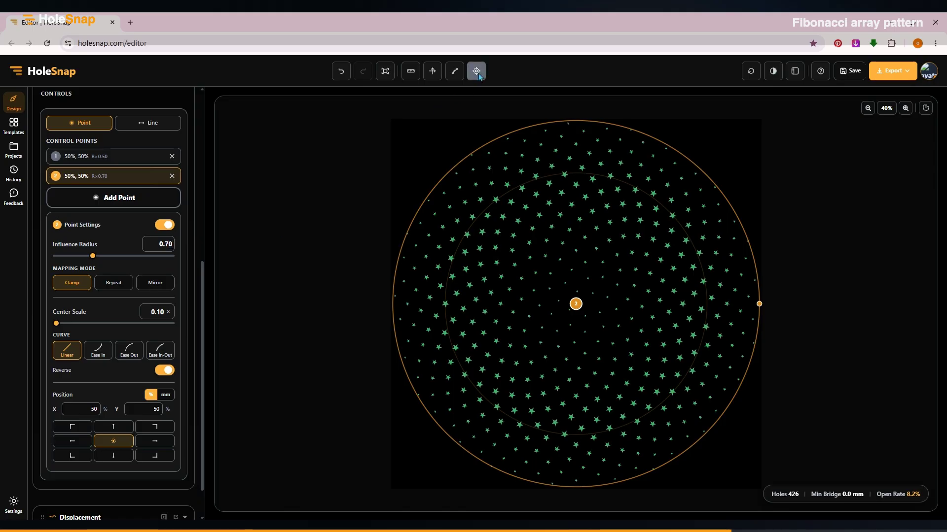
pyautogui.click(477, 72)
pyautogui.moveTo(207, 293); pyautogui.dragTo(200, 101)
pyautogui.click(185, 197)
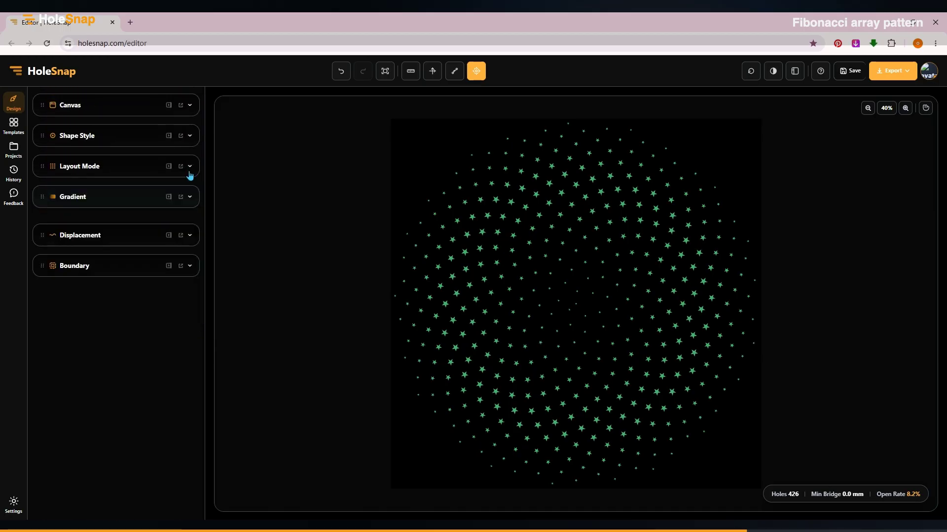
# Step: Try the Fibonacci layout with a count of 800 and a spacing of 8 mm
pyautogui.click(190, 170)
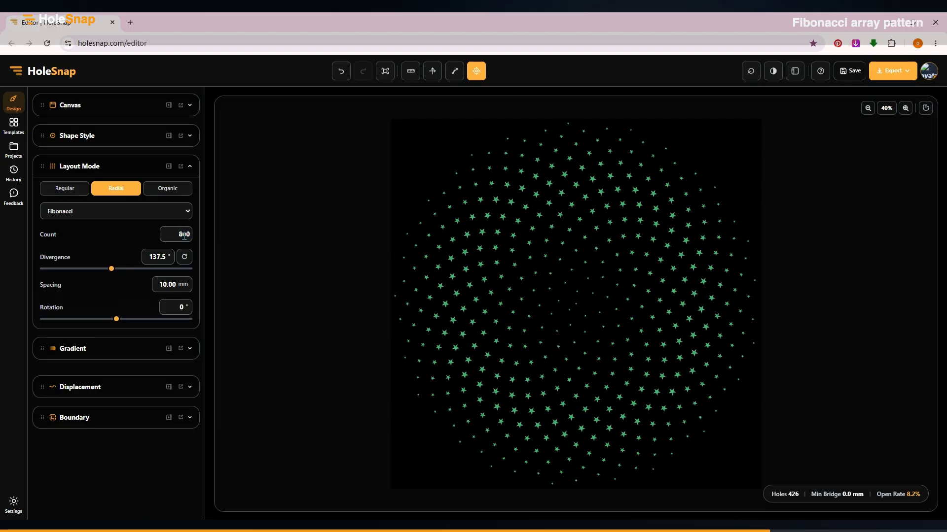
pyautogui.doubleClick(168, 286)
pyautogui.write('8')
pyautogui.press('Return')
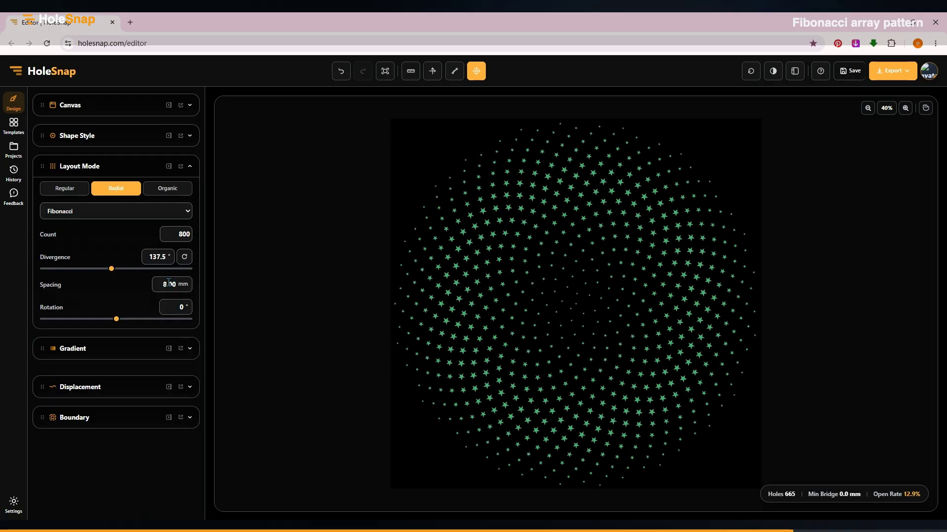
# Step: Set the Fibonacci layout's spacing back to 10 mm and lower its count again
pyautogui.doubleClick(169, 284)
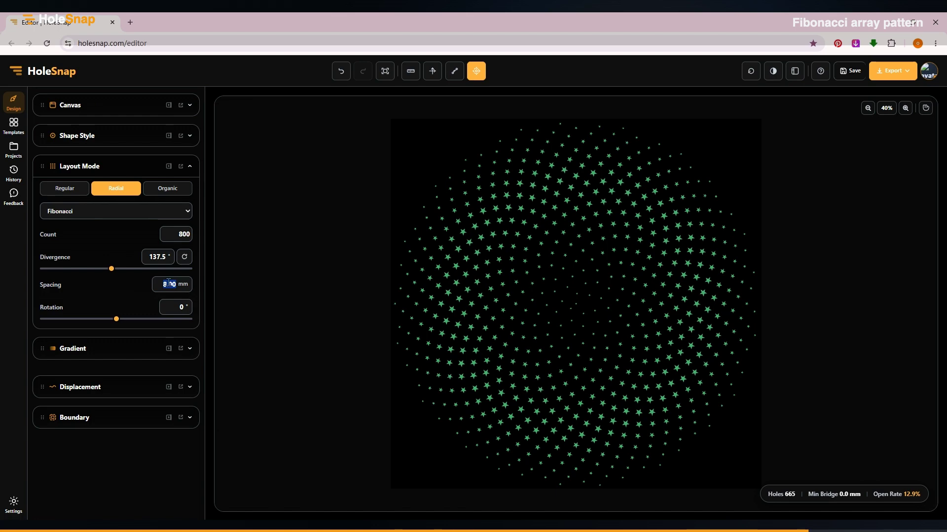
pyautogui.write('10')
pyautogui.press('Return')
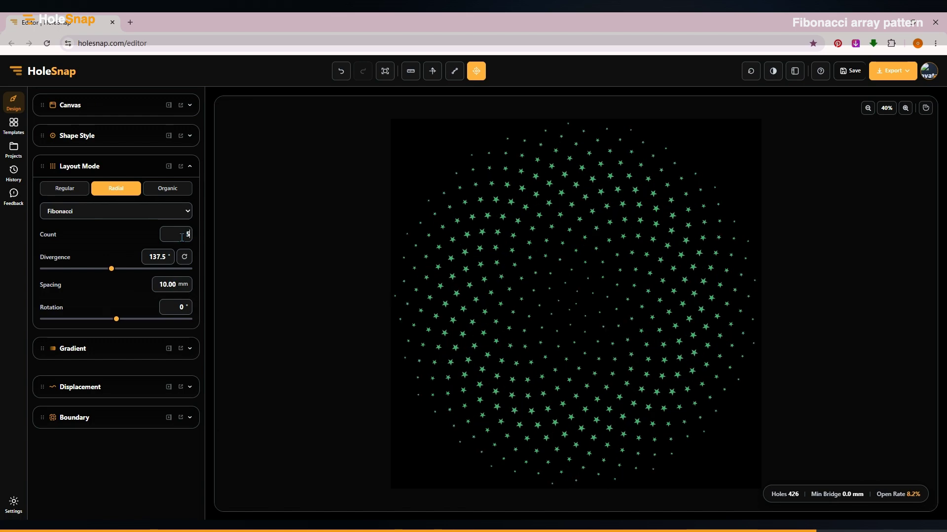
pyautogui.click(190, 166)
# Step: Set the star shape's size to 35 mm
pyautogui.click(189, 136)
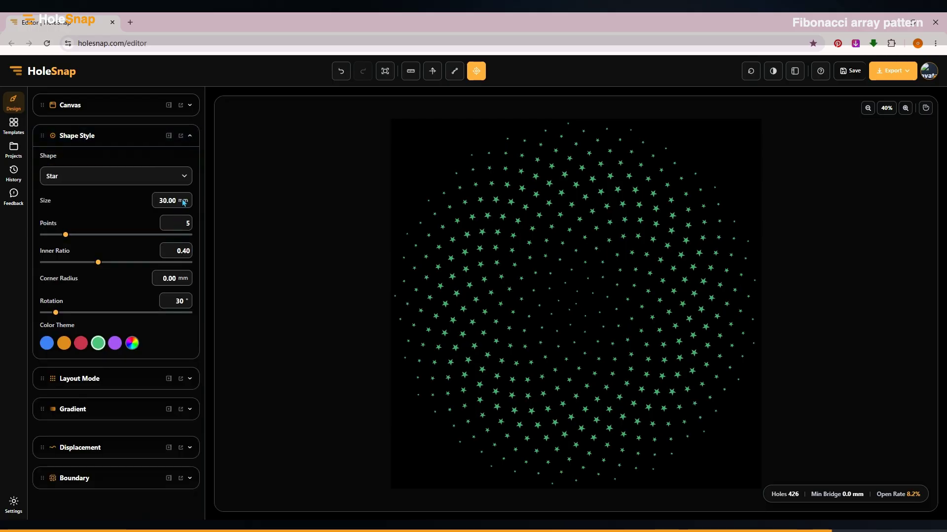
pyautogui.doubleClick(174, 202)
pyautogui.write('35')
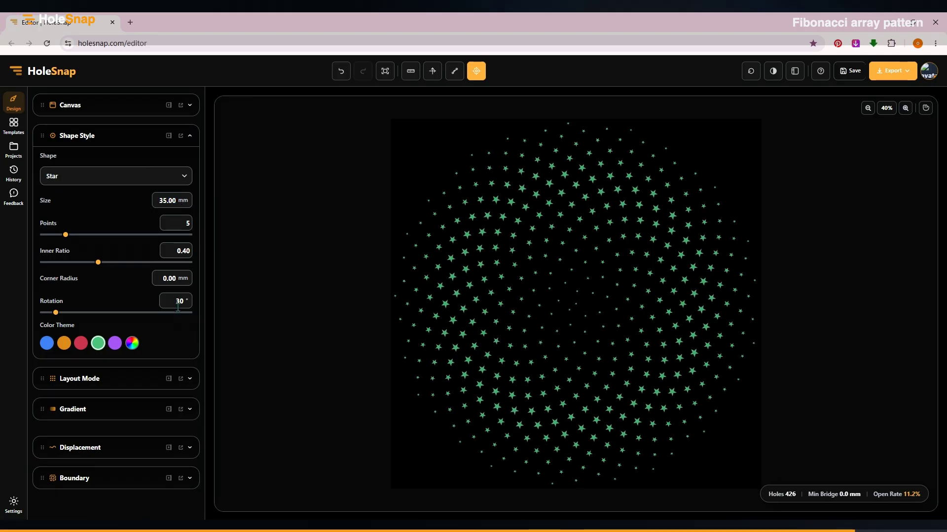
pyautogui.click(190, 136)
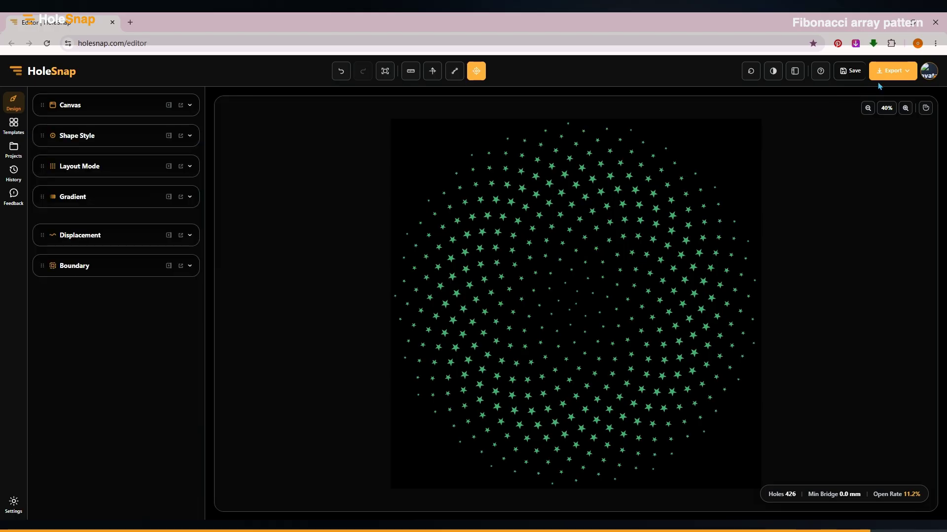
# Step: Export the finished star pattern as an SVG file and dismiss the download notice
pyautogui.click(895, 72)
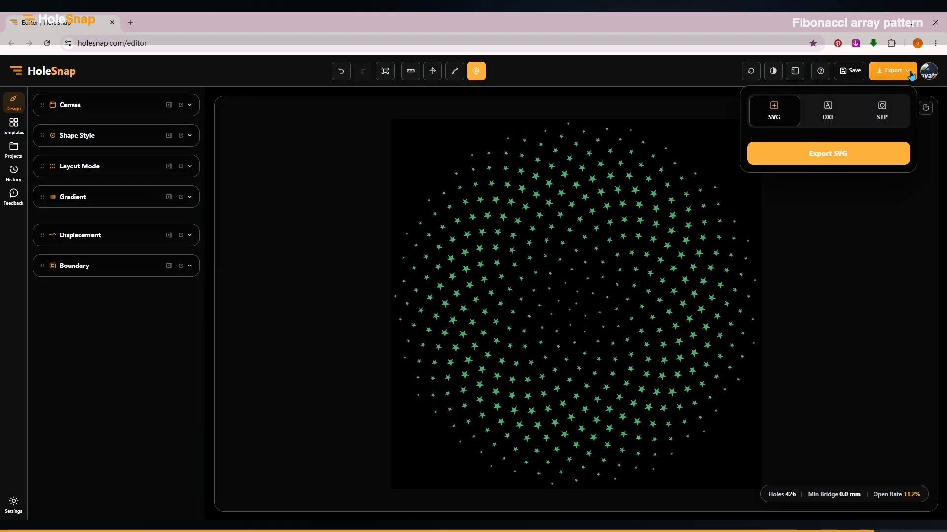
pyautogui.click(814, 155)
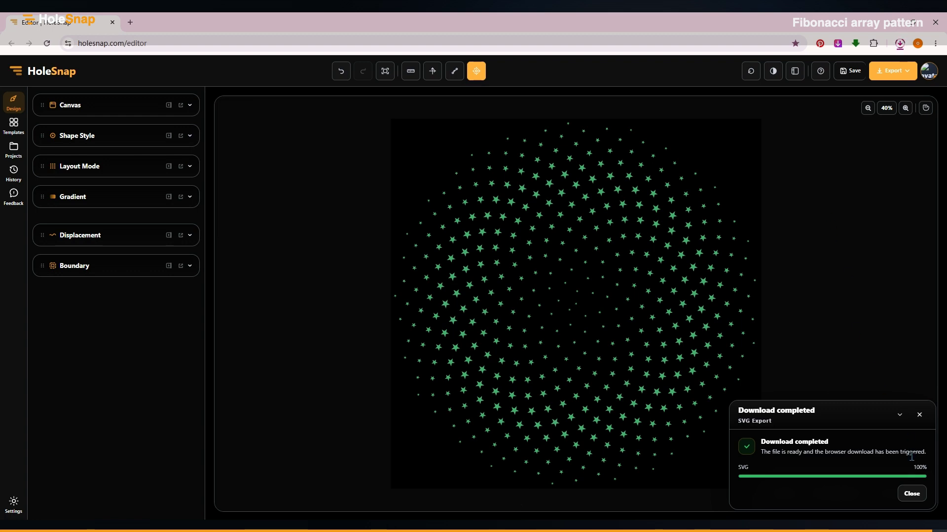
pyautogui.click(912, 494)
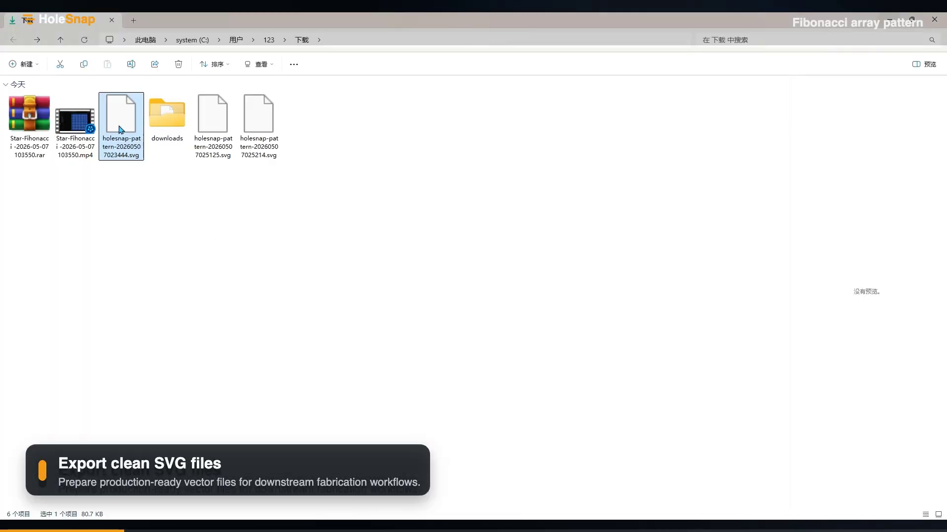
# Step: Open holesnap-pattern-20260507023444.svg from the downloads folder in Adobe Illustrator
pyautogui.moveTo(122, 129); pyautogui.dragTo(504, 291)
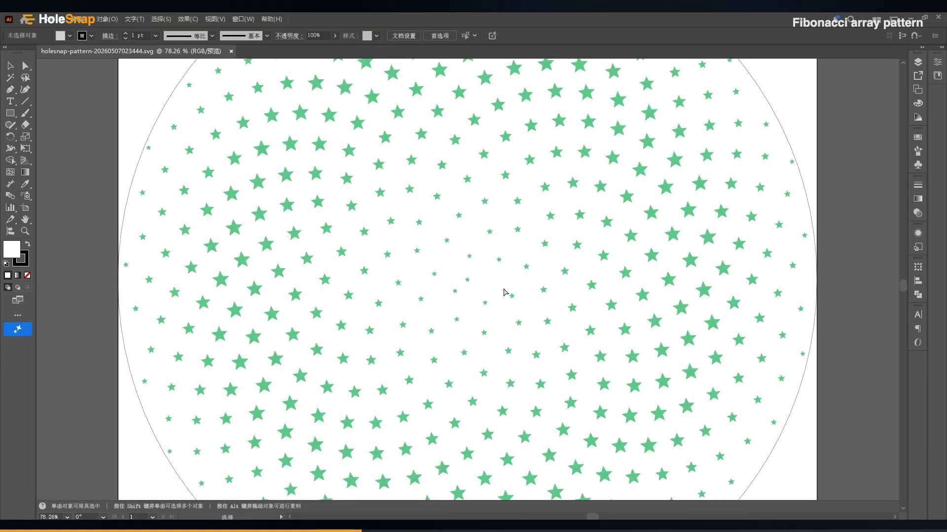
pyautogui.hotkey('ctrl', '0')
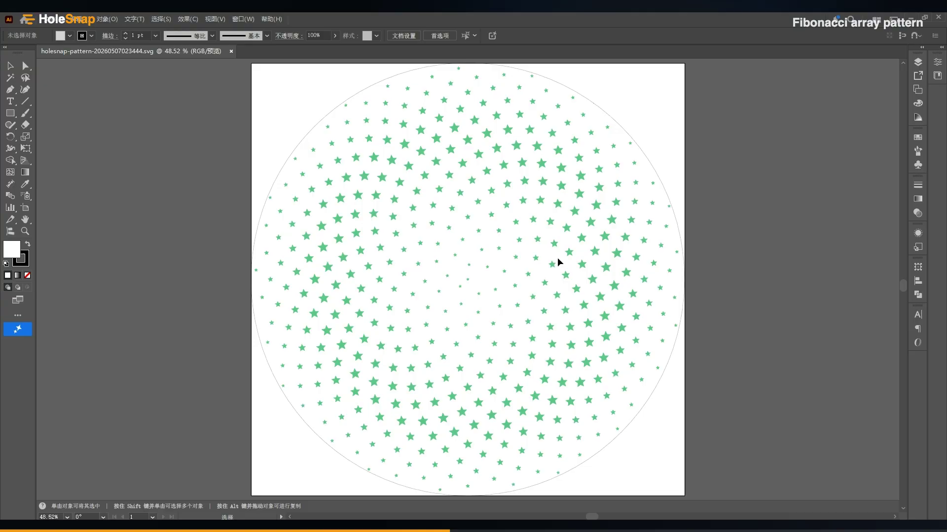
# Step: Check one star in the upper-right part of the pattern by swapping its fill and stroke and swapping them back
pyautogui.click(585, 238)
pyautogui.scroll(6, 587, 241)
pyautogui.scroll(2, 587, 242)
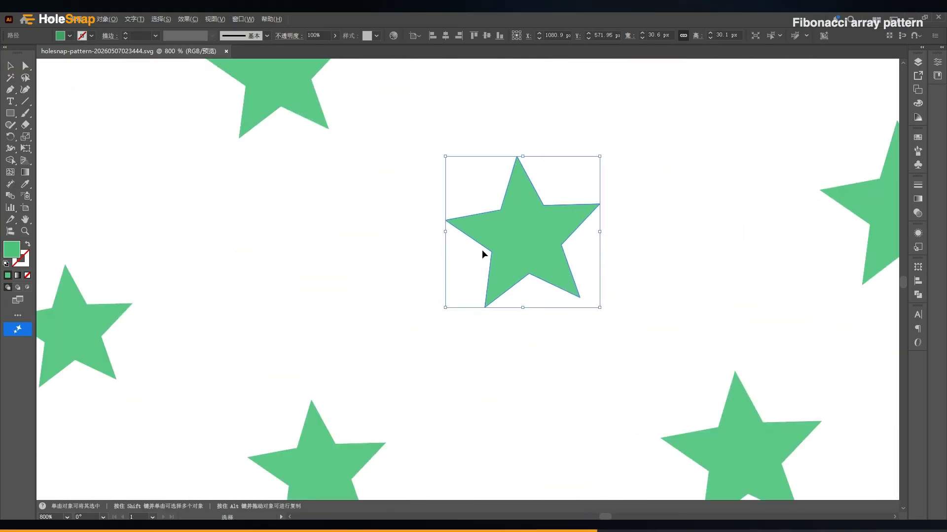
pyautogui.click(28, 245)
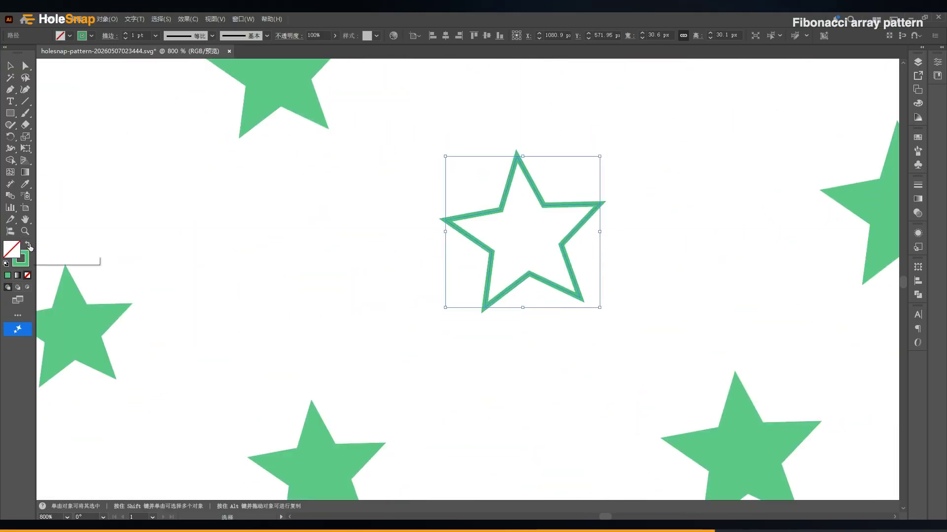
pyautogui.click(28, 245)
pyautogui.press('a')
pyautogui.hotkey('ctrl', '0')
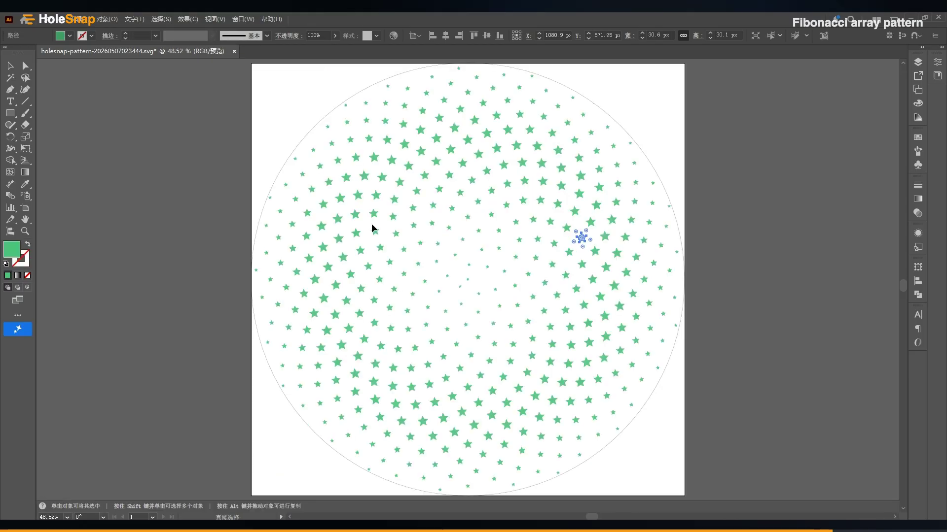
pyautogui.press('v')
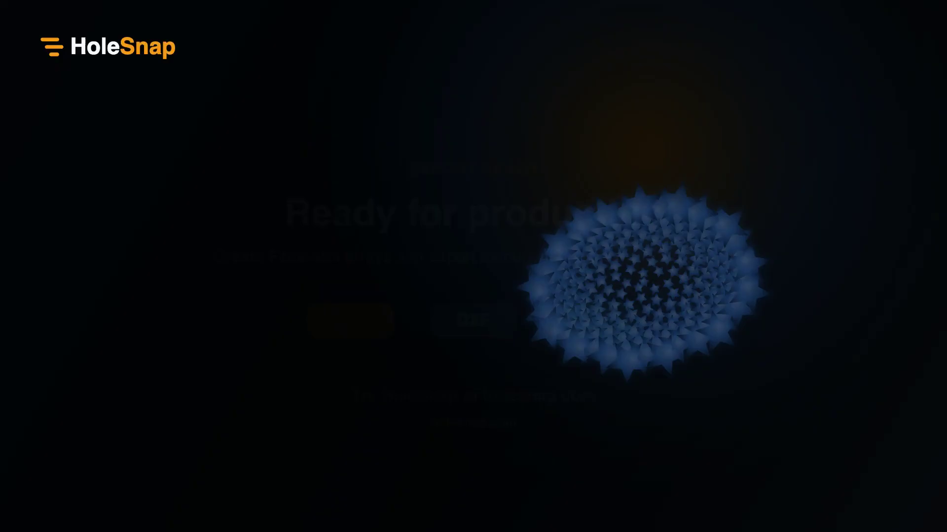